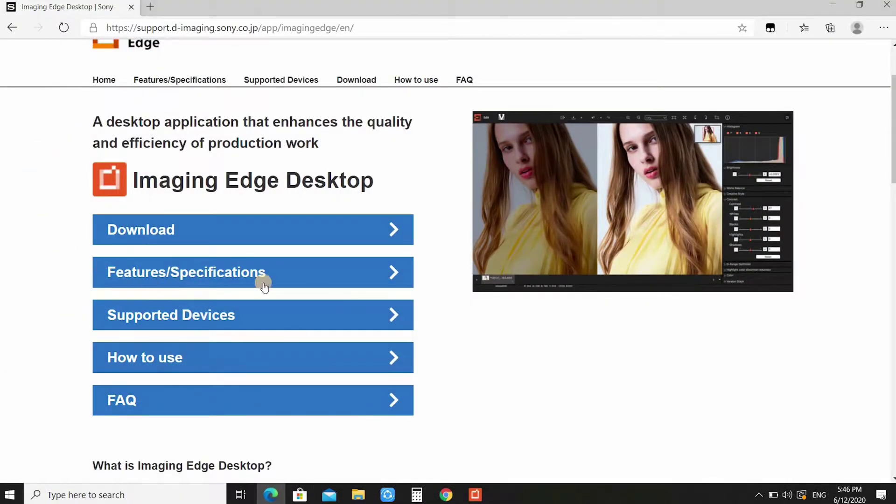
# - Minimize the Edge browser to show the Sony Imaging Edge desktop shortcuts
pyautogui.click(182, 236)
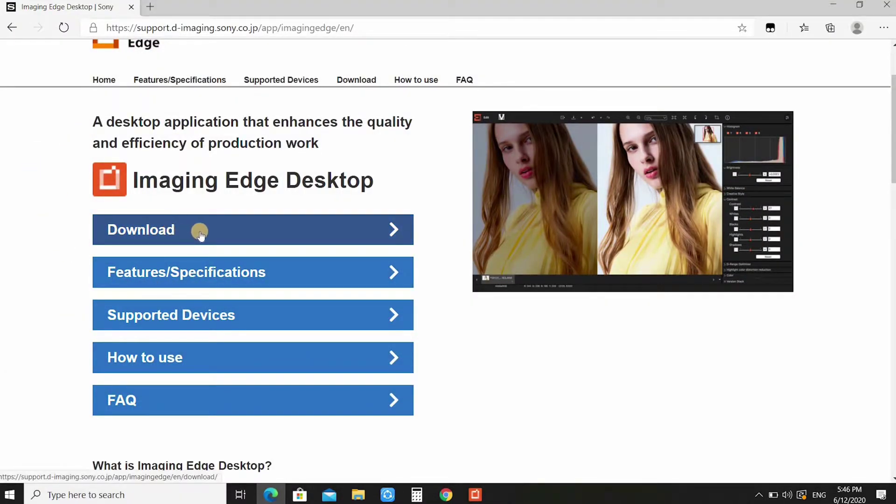
pyautogui.click(836, 5)
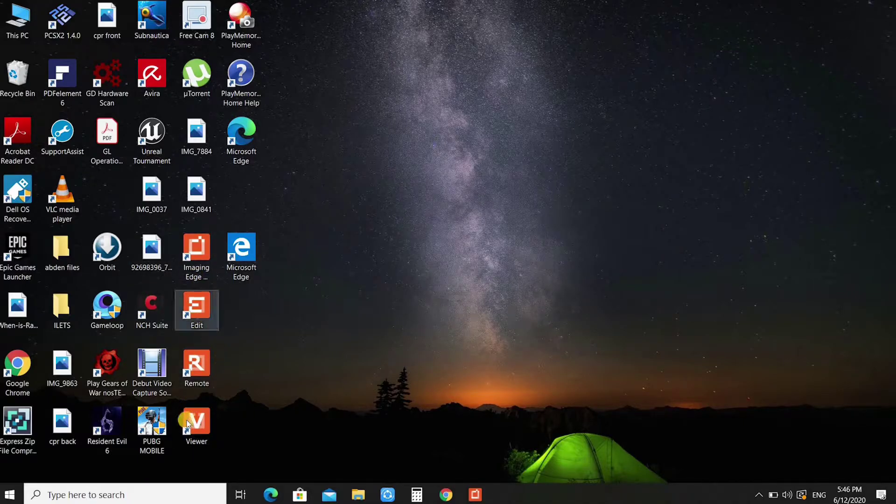
pyautogui.click(209, 257)
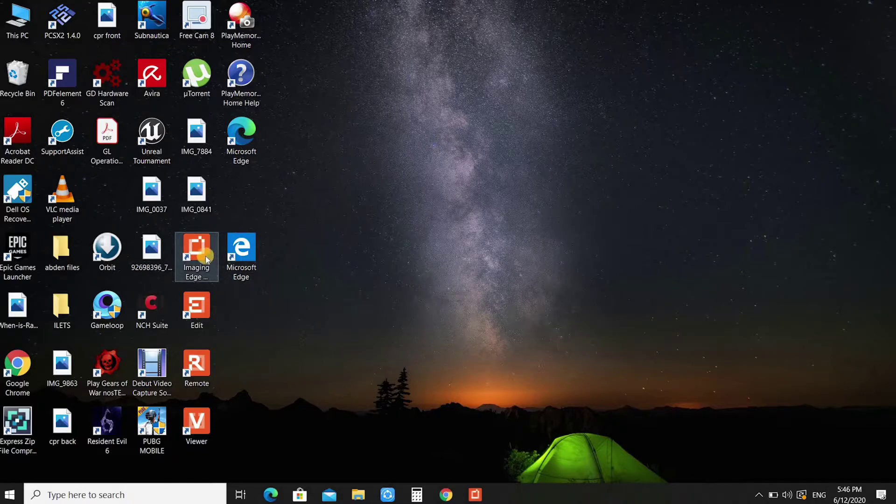
pyautogui.doubleClick(205, 256)
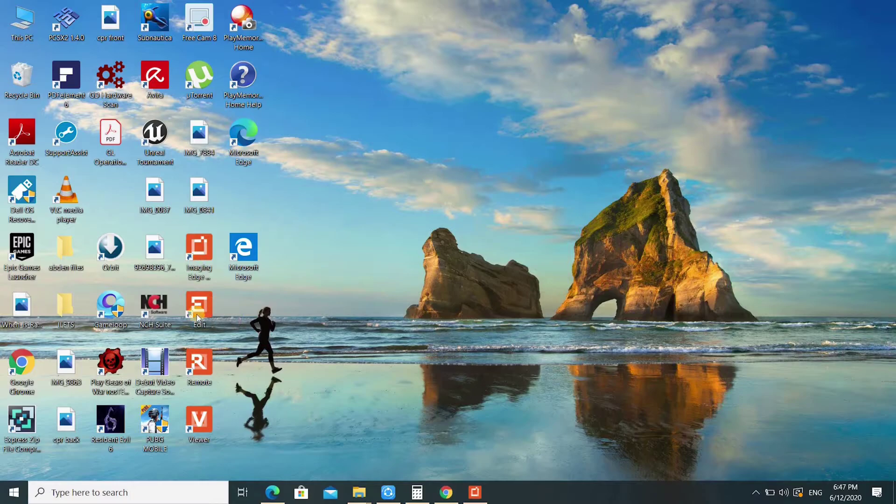
# - Launch Imaging Edge Remote and connect to the ILCE-6300 camera from the device list
pyautogui.doubleClick(205, 366)
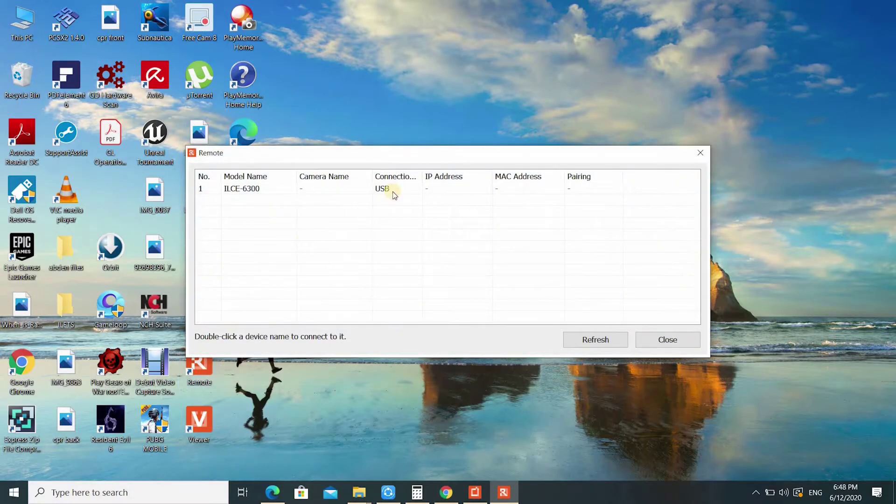
pyautogui.click(257, 194)
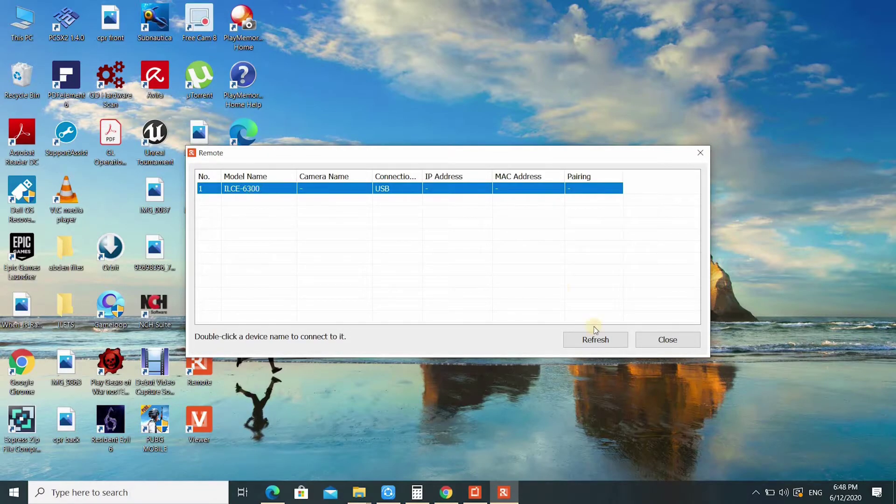
pyautogui.doubleClick(286, 189)
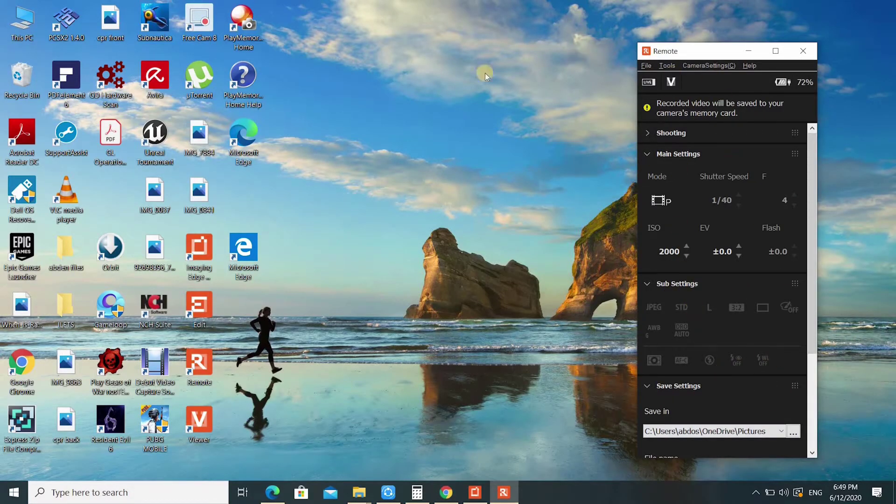
# - Turn on Display Live View to stream the camera feed with a histogram
pyautogui.click(646, 81)
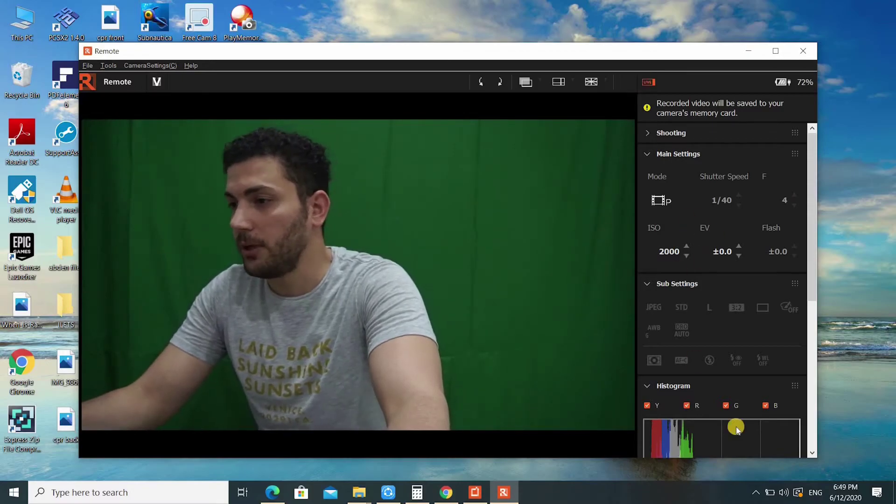
pyautogui.scroll(-1, 759, 325)
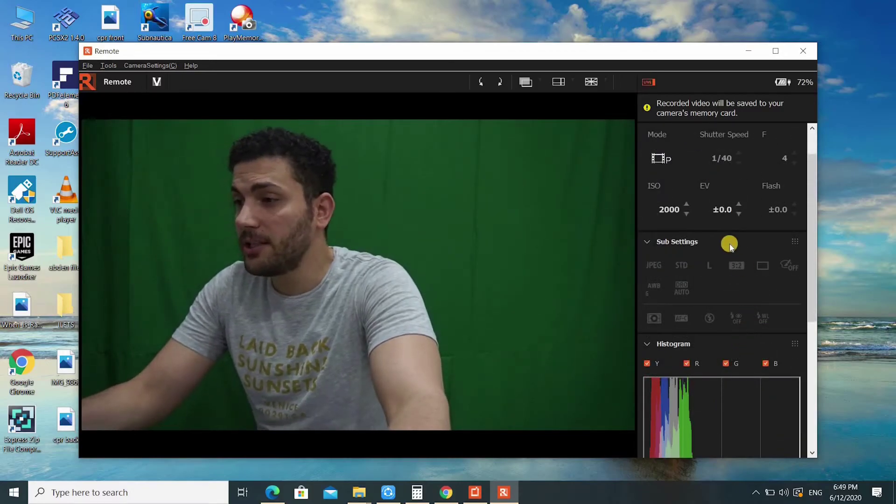
pyautogui.scroll(1, 684, 275)
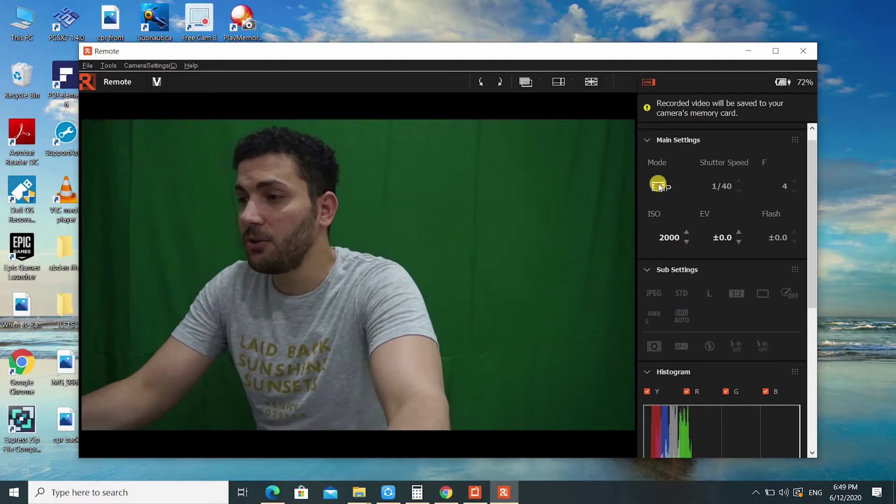
pyautogui.scroll(1, 783, 284)
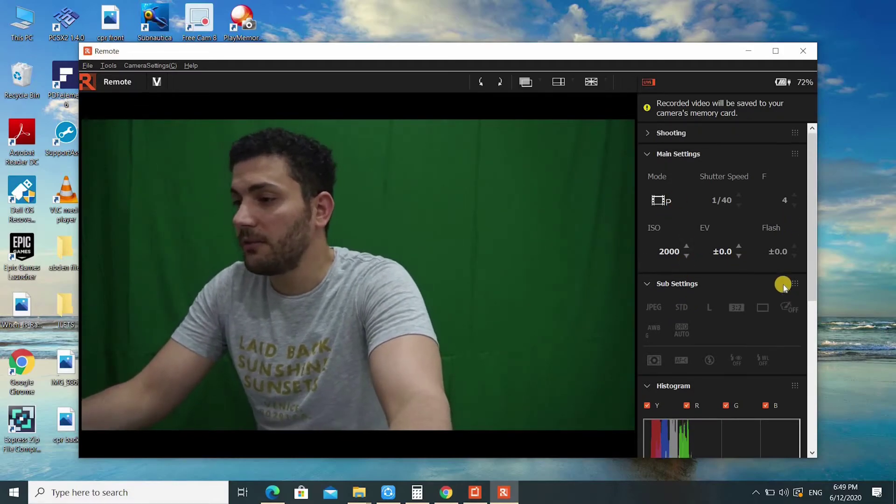